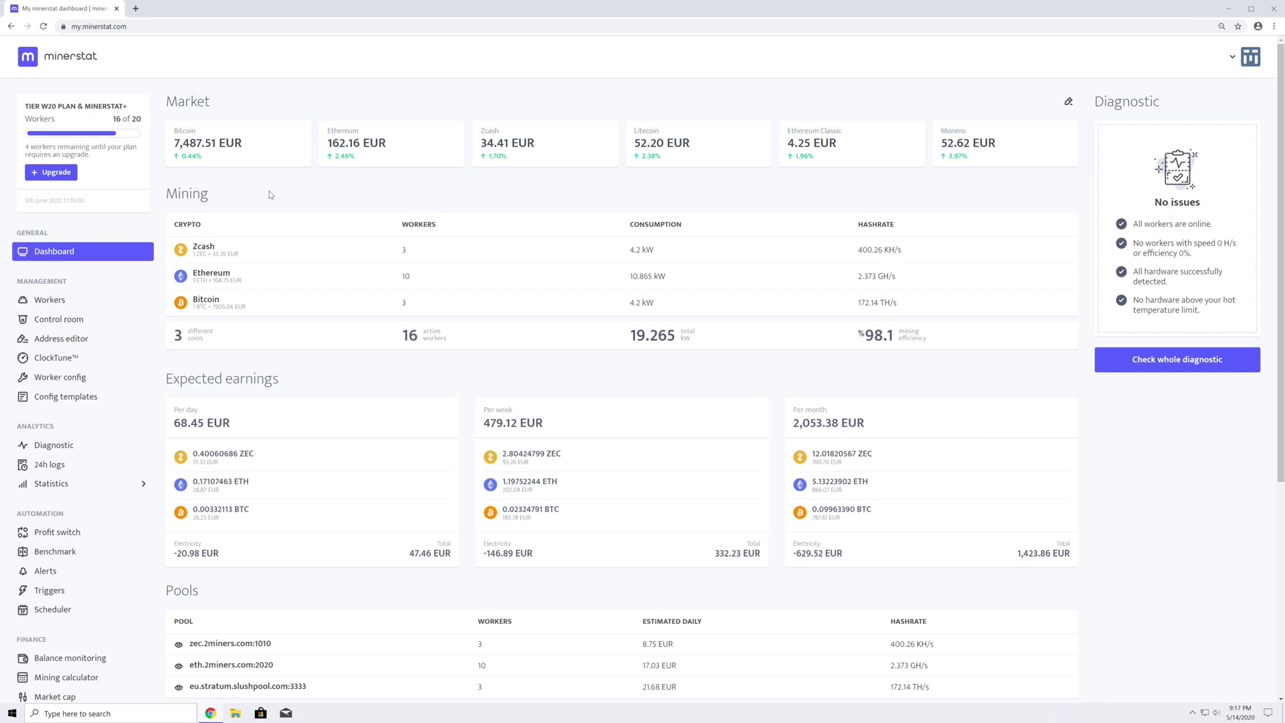
# - Go to the ClockTune overclock profiles page from the sidebar
pyautogui.click(110, 359)
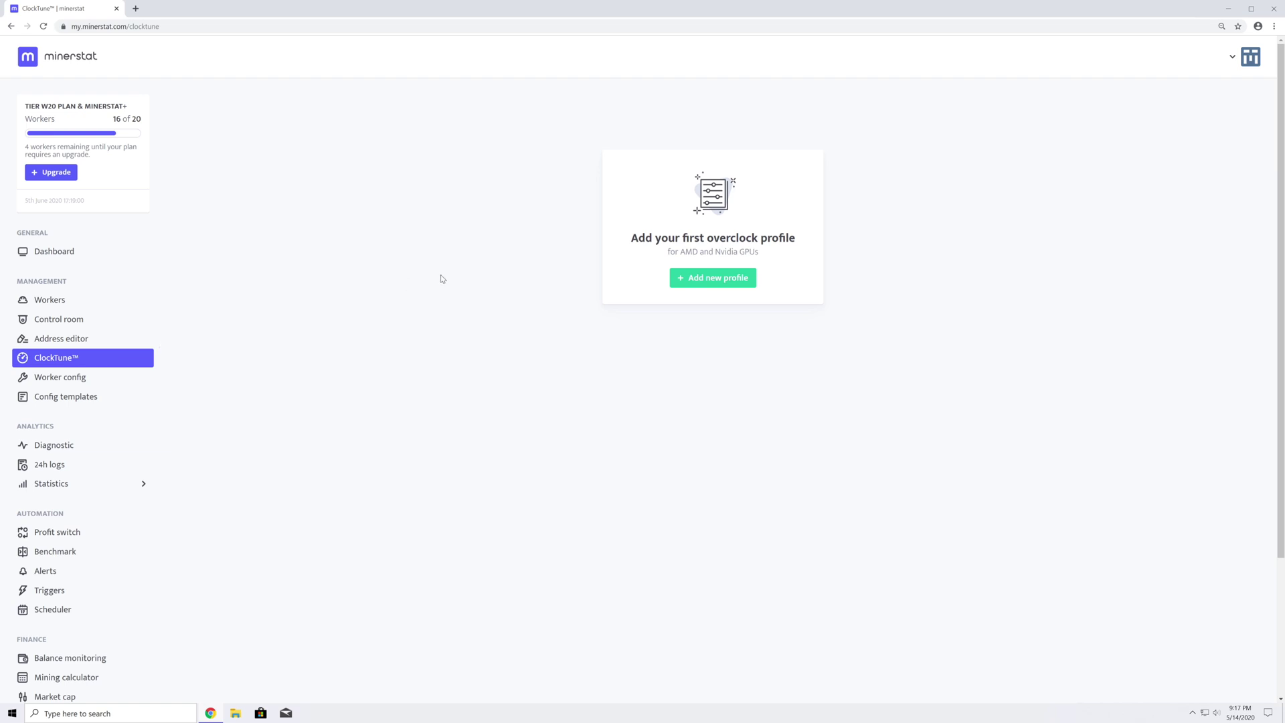
# - Add a new overclock profile named 580-Ethash
pyautogui.click(700, 277)
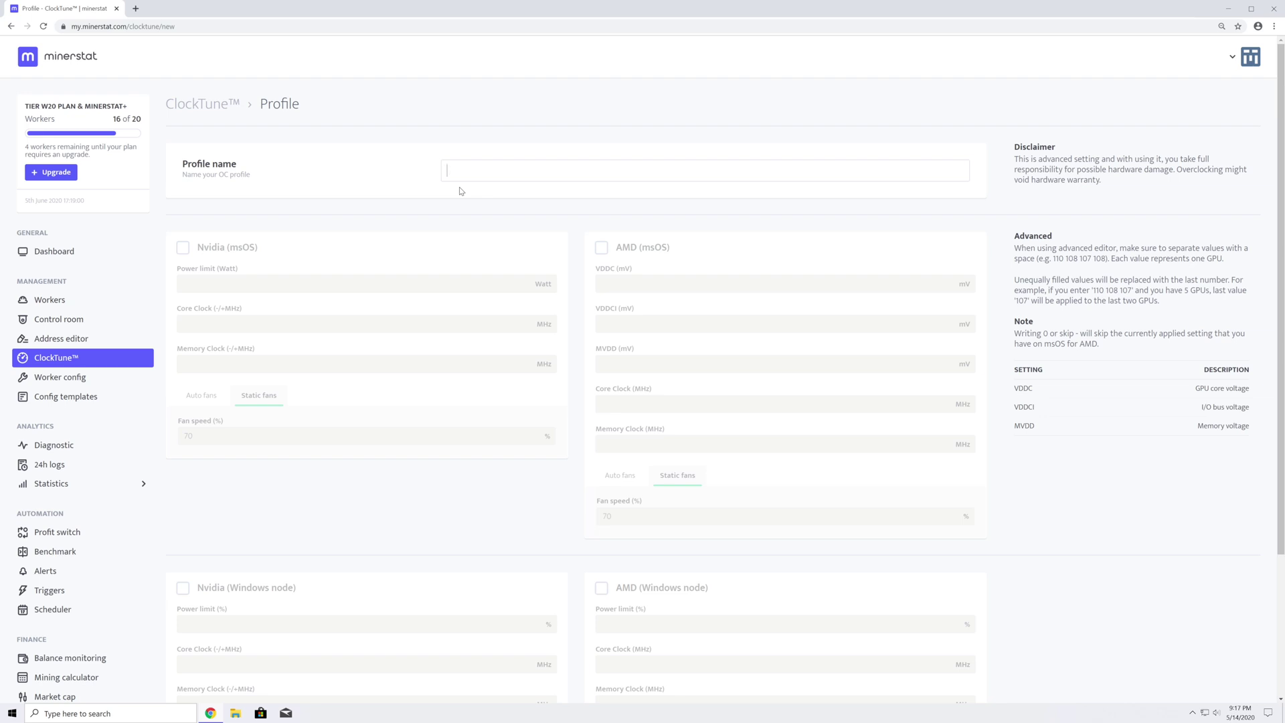
pyautogui.write('580-Ethash')
# - Enable the AMD (msOS) settings for 580-Ethash and focus the VDDC (mV) field
pyautogui.click(602, 248)
pyautogui.click(655, 284)
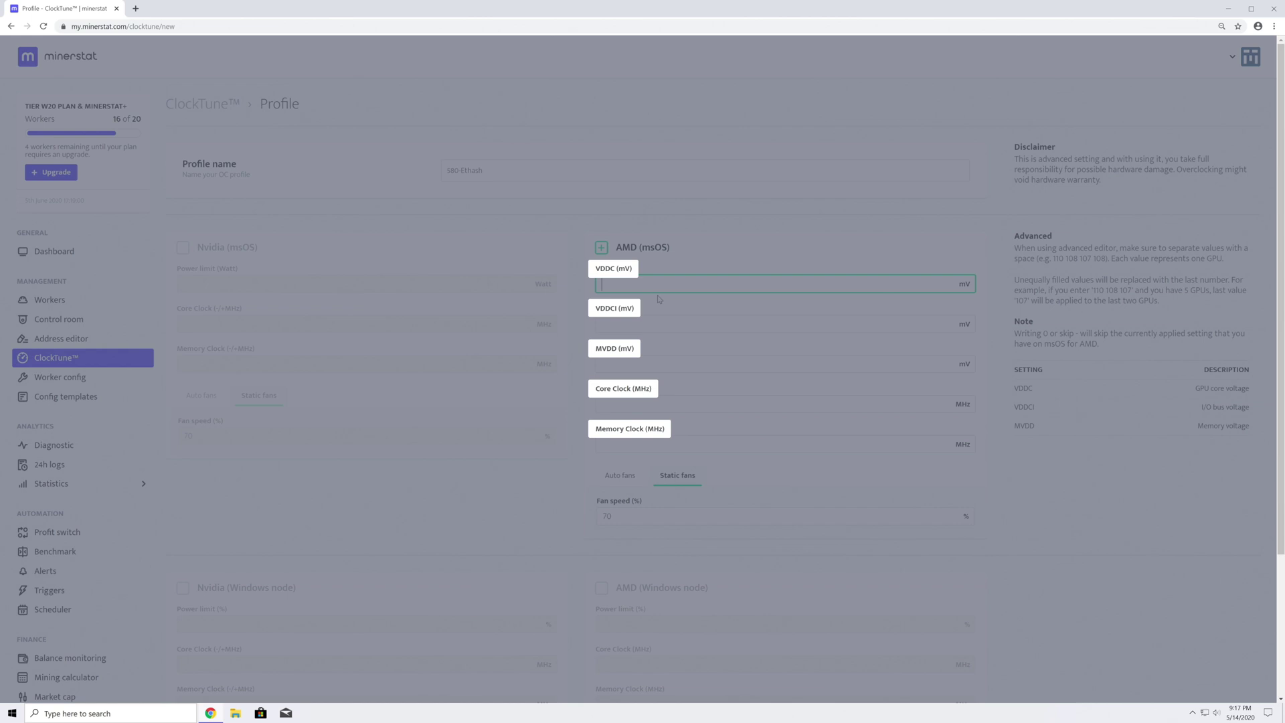
pyautogui.write('860')
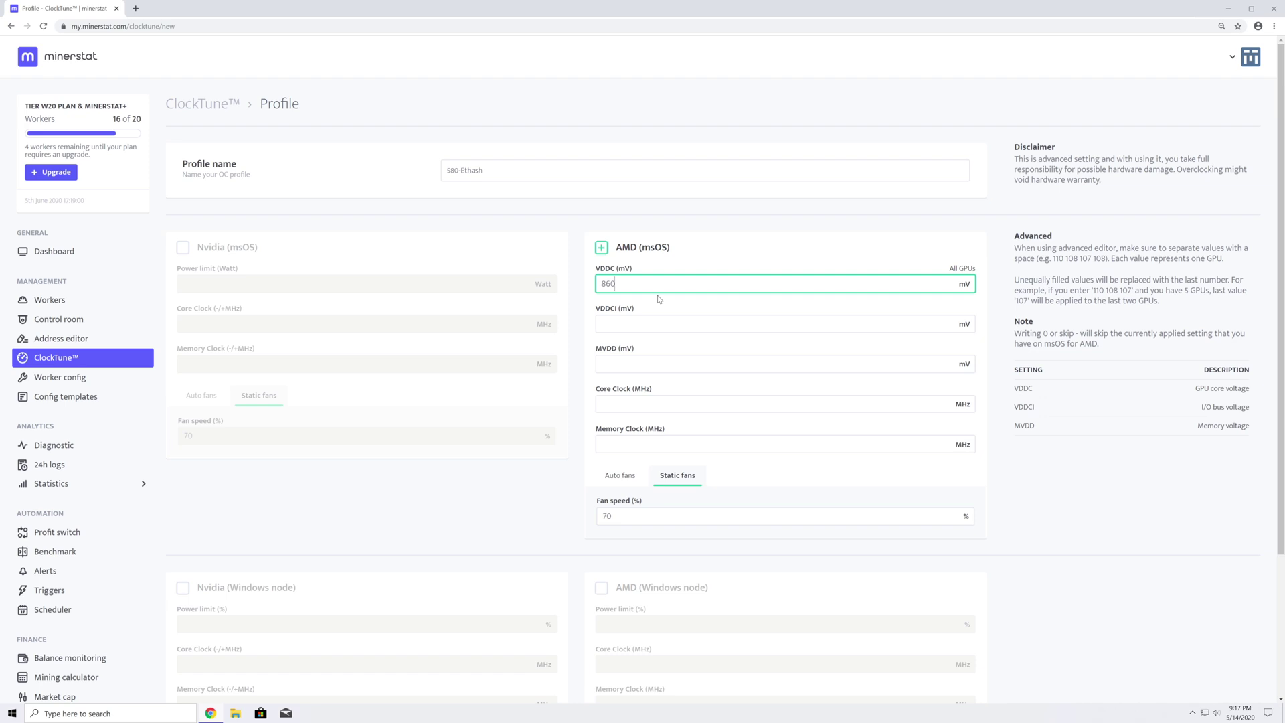
pyautogui.click(657, 320)
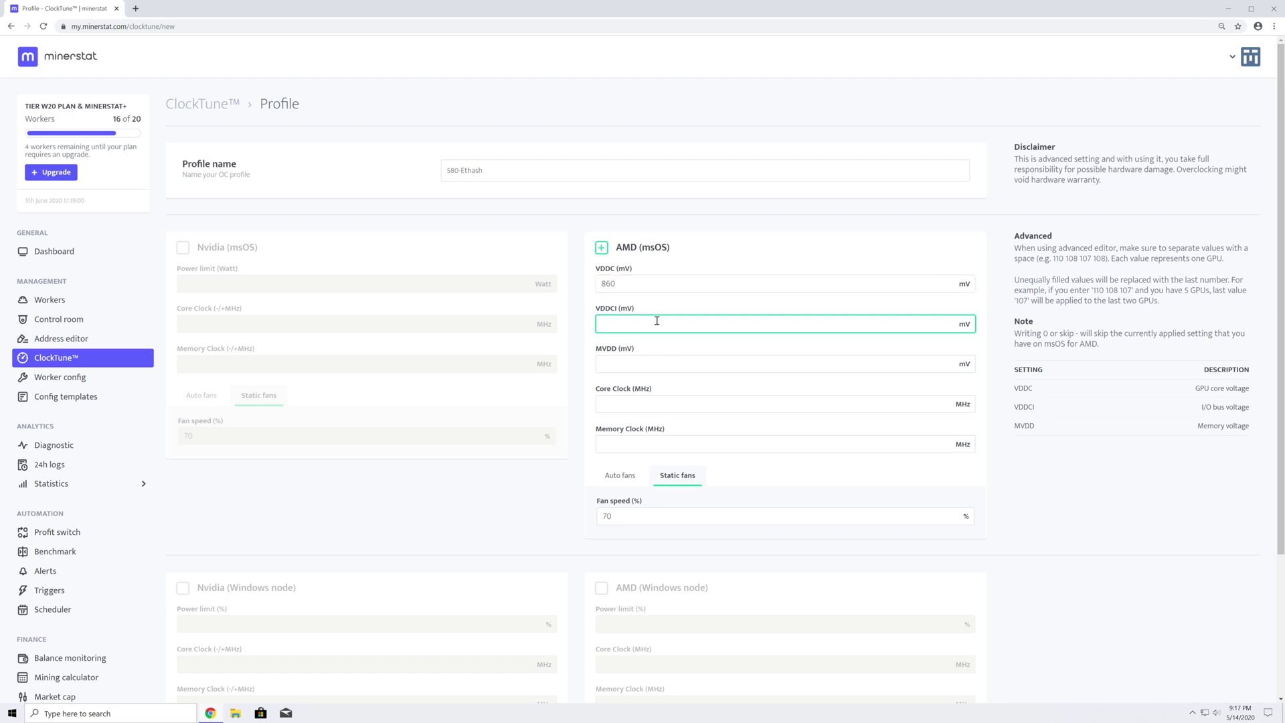
pyautogui.click(656, 357)
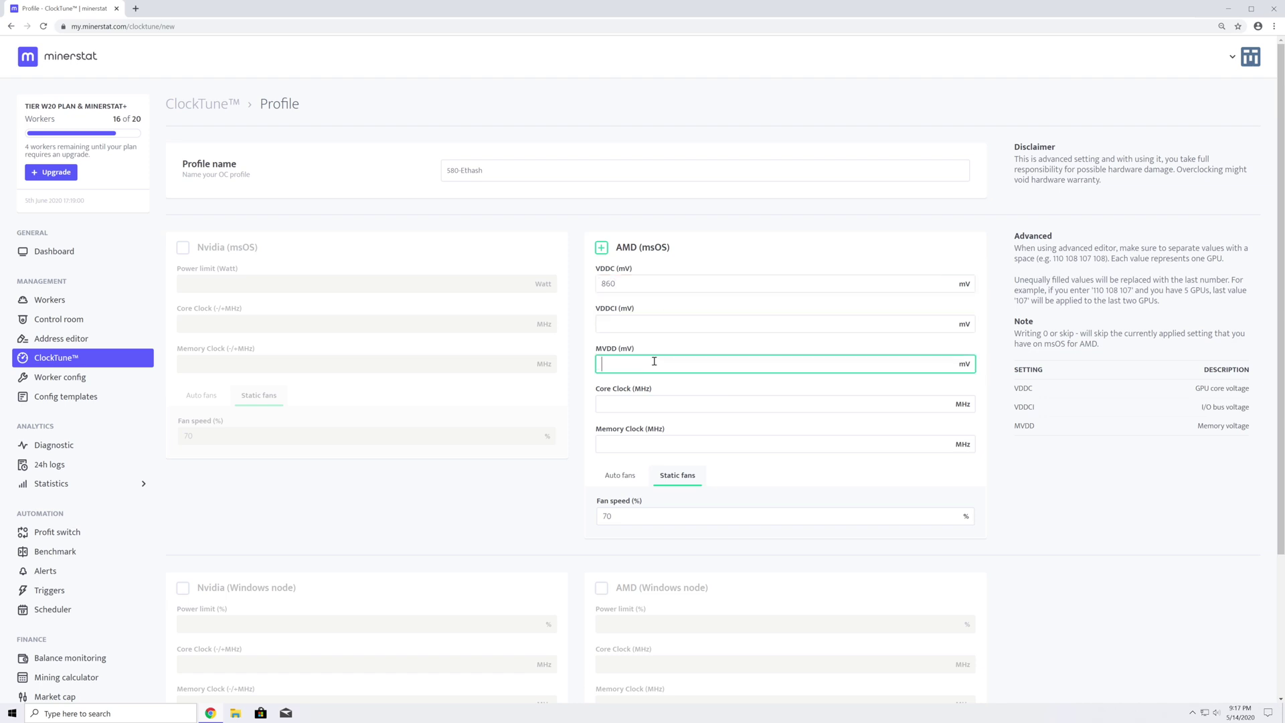
pyautogui.click(656, 401)
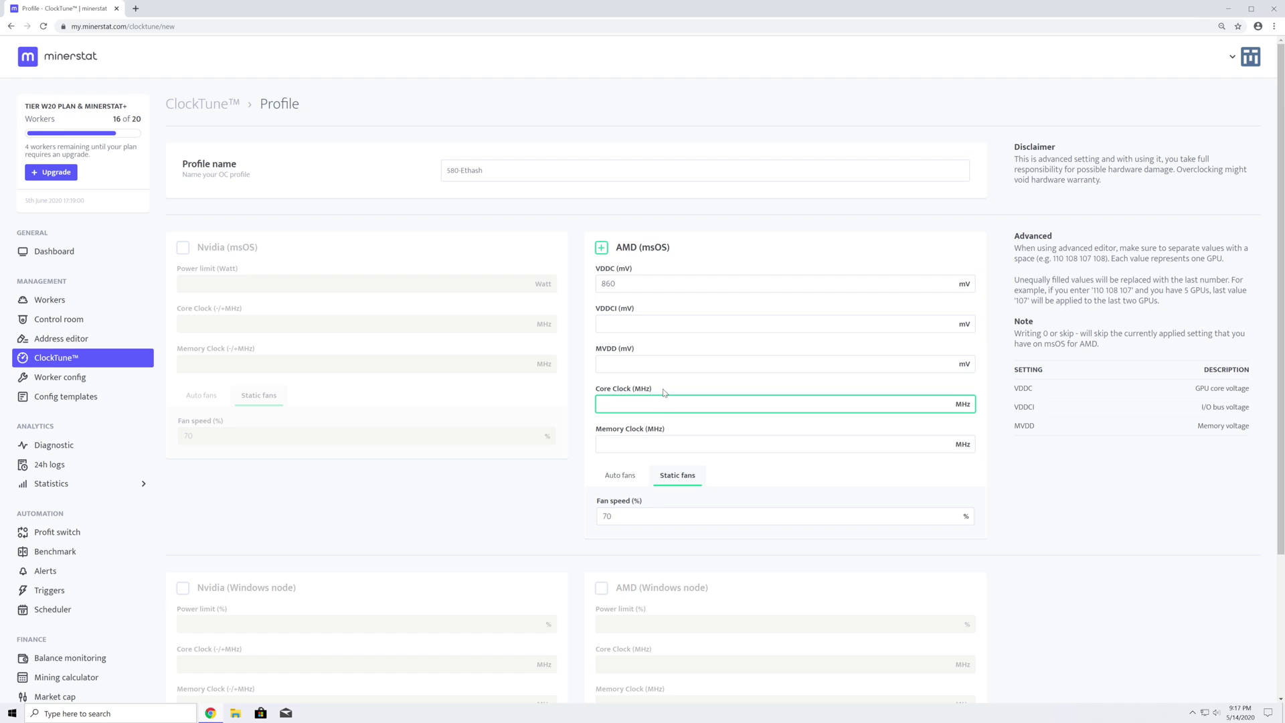
pyautogui.write('1180 1150 1180')
# - Use auto fans with 60% minimum fan and 55 °C target, then save 580-Ethash
pyautogui.click(623, 480)
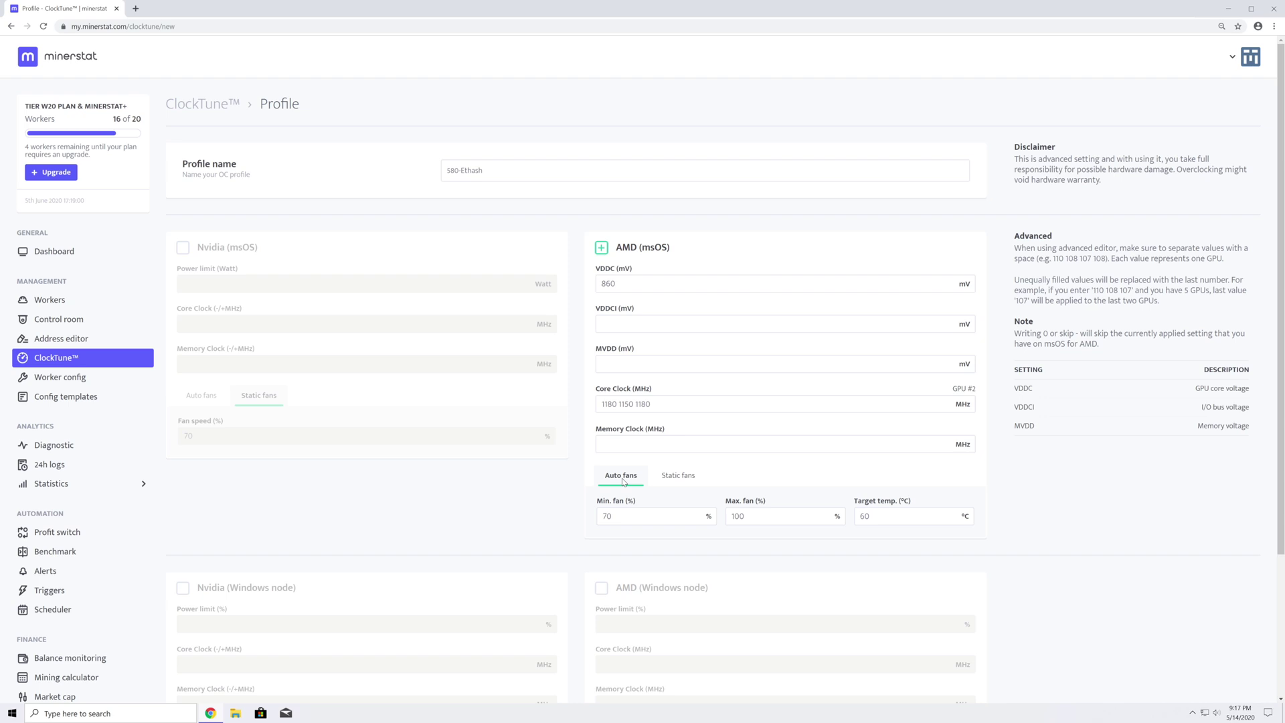
pyautogui.moveTo(617, 516); pyautogui.dragTo(592, 517)
pyautogui.write('60')
pyautogui.moveTo(865, 516); pyautogui.dragTo(855, 519)
pyautogui.write('55')
pyautogui.click(845, 536)
pyautogui.scroll(-3, 842, 532)
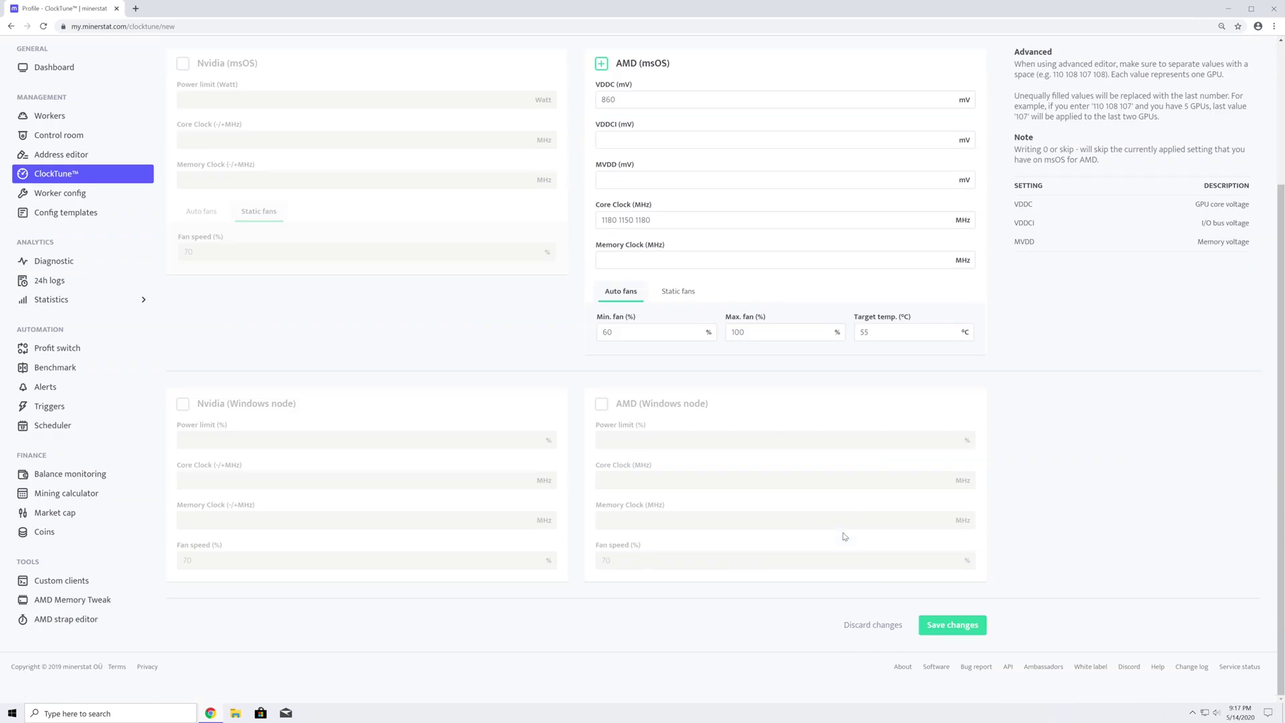
pyautogui.click(952, 625)
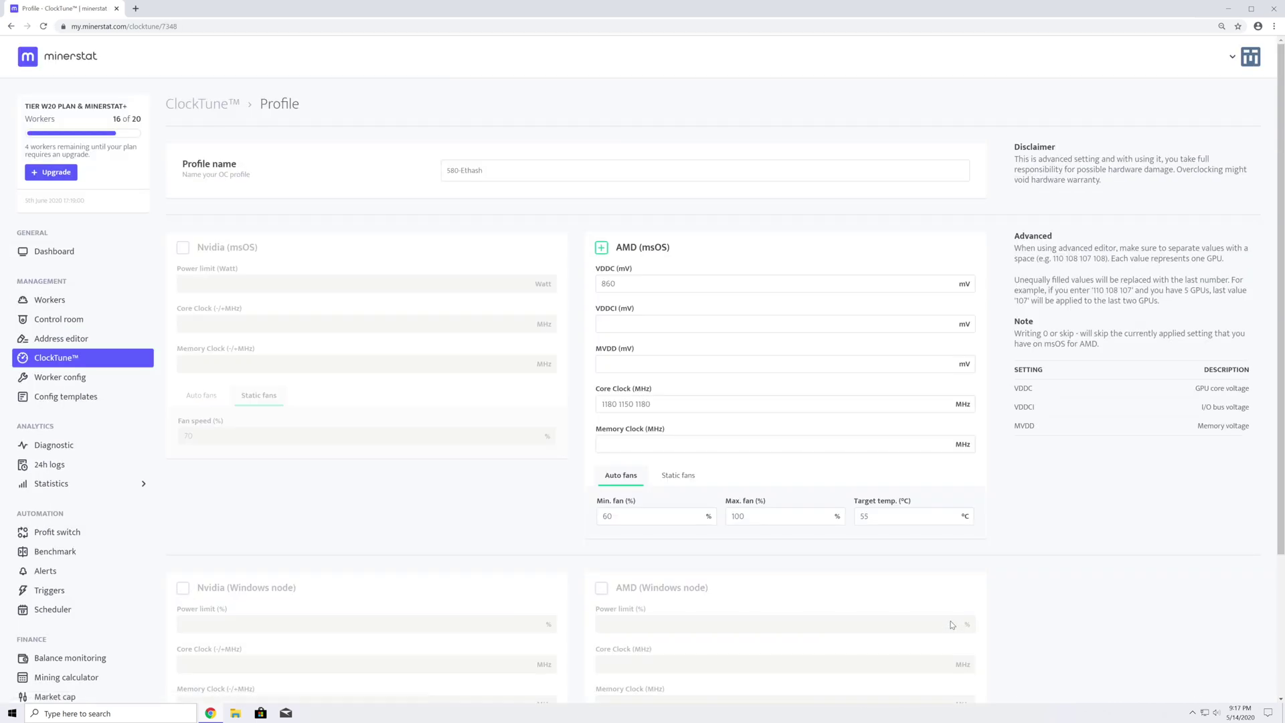
# - Enable the ClockTune profile 580-Ethash in Rig-001's worker config and save it
pyautogui.click(81, 300)
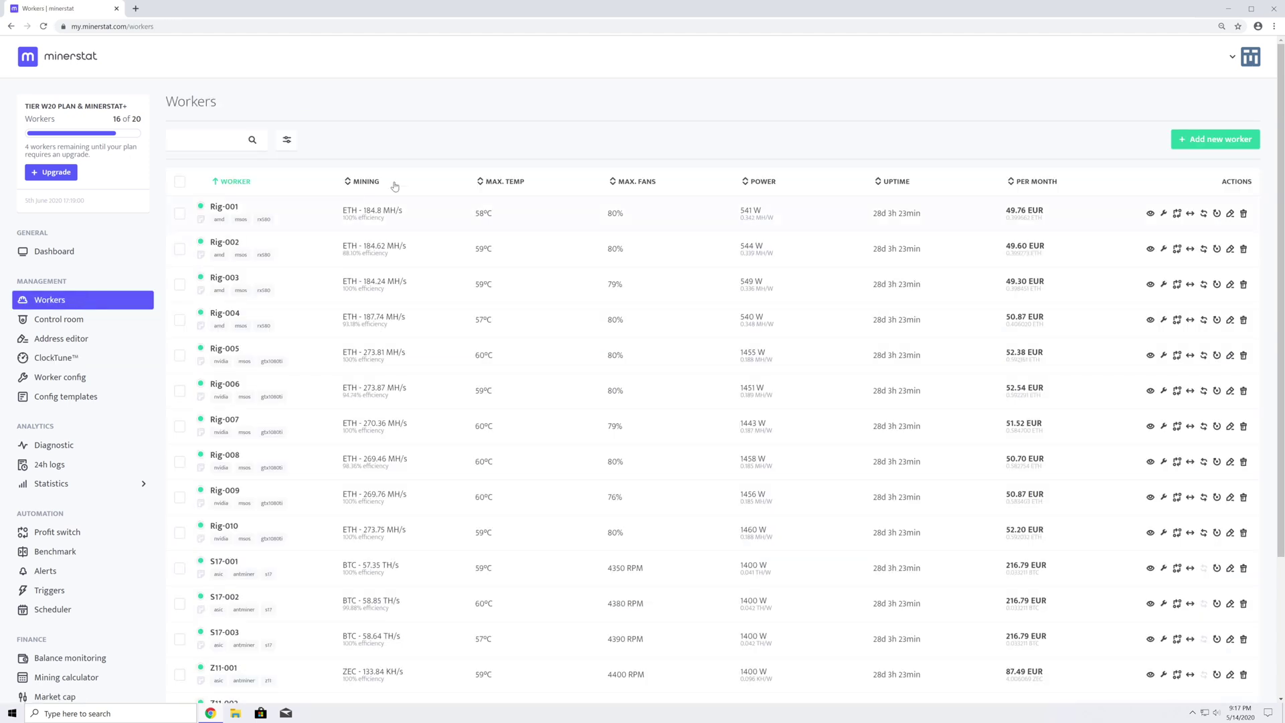
pyautogui.click(1165, 218)
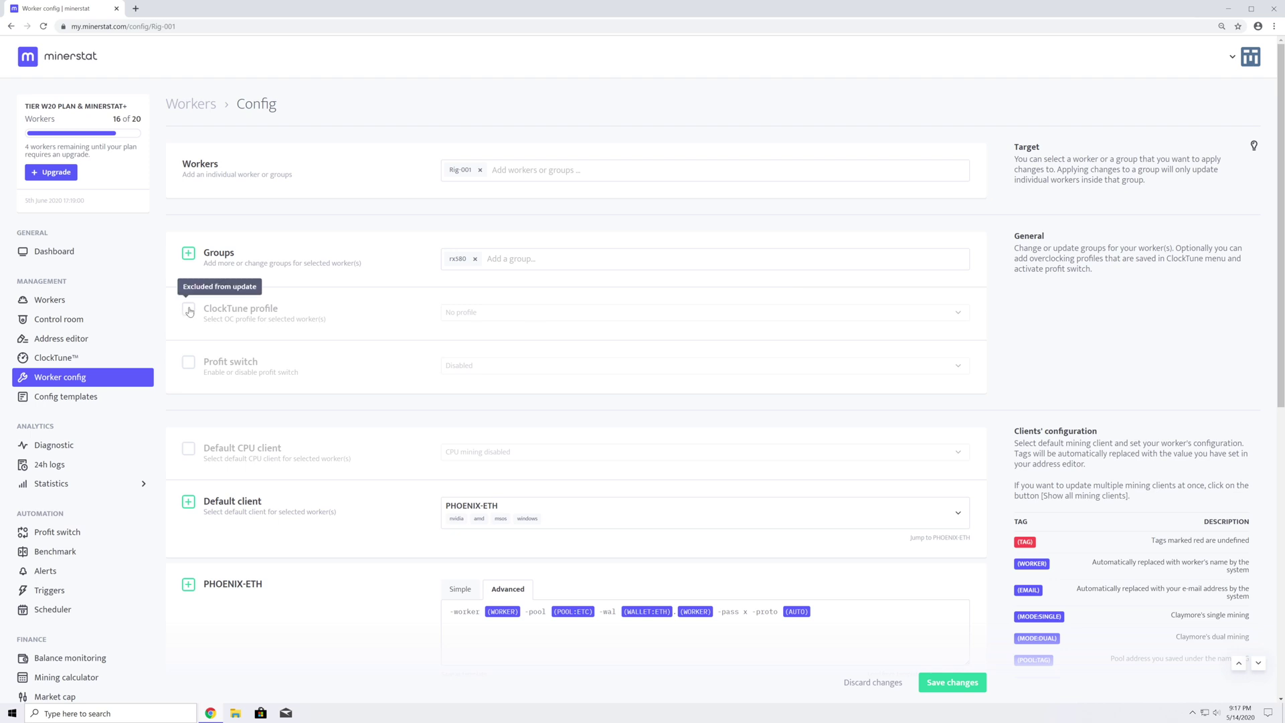
pyautogui.click(189, 310)
pyautogui.click(500, 312)
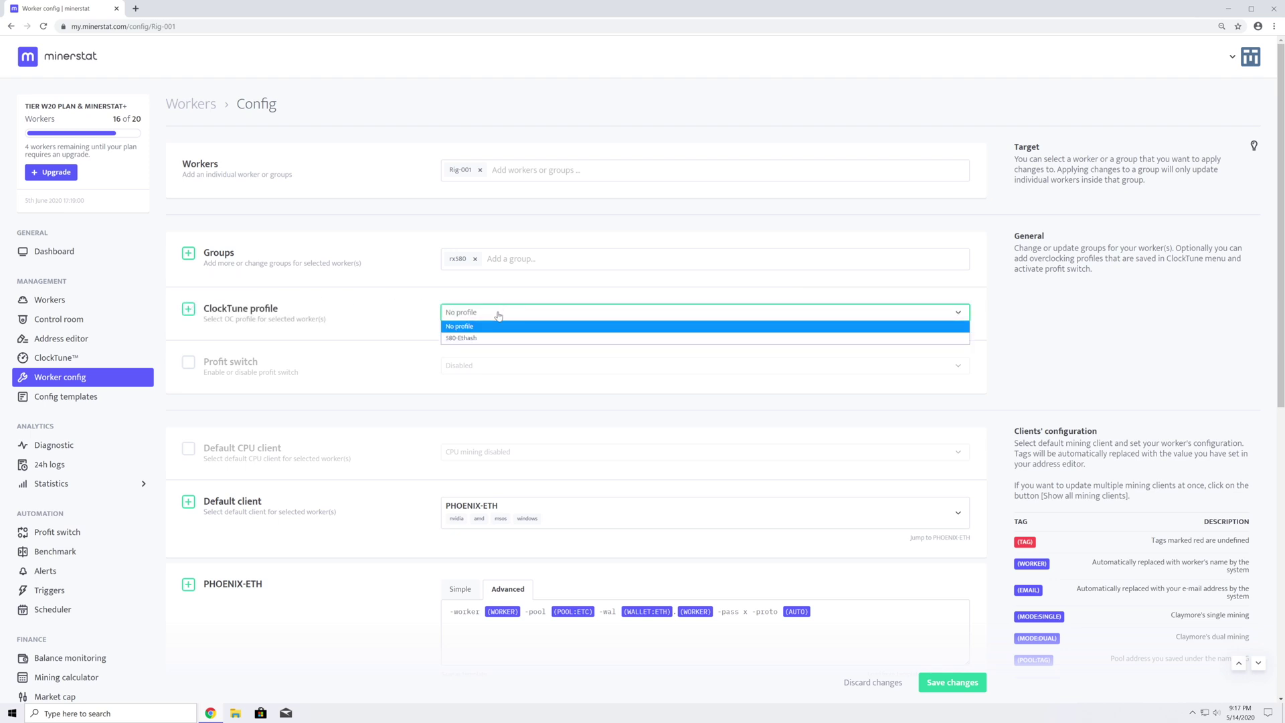
pyautogui.click(494, 338)
pyautogui.click(945, 680)
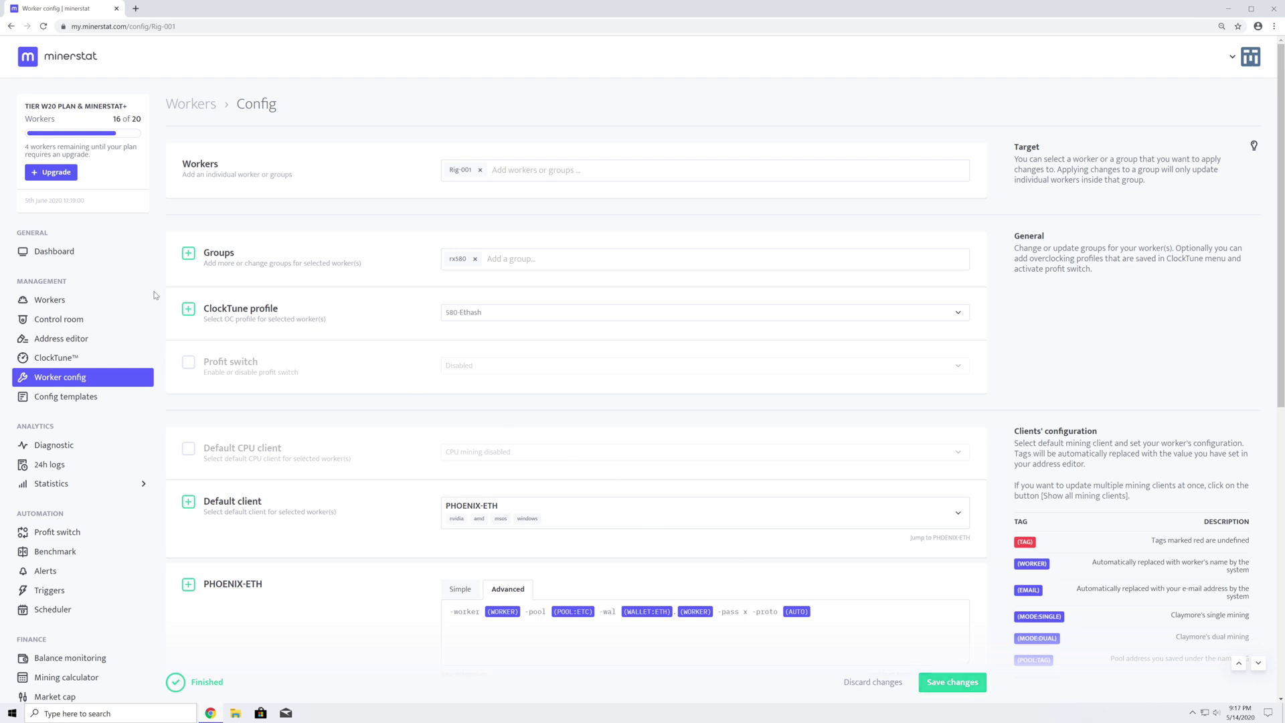
pyautogui.click(98, 301)
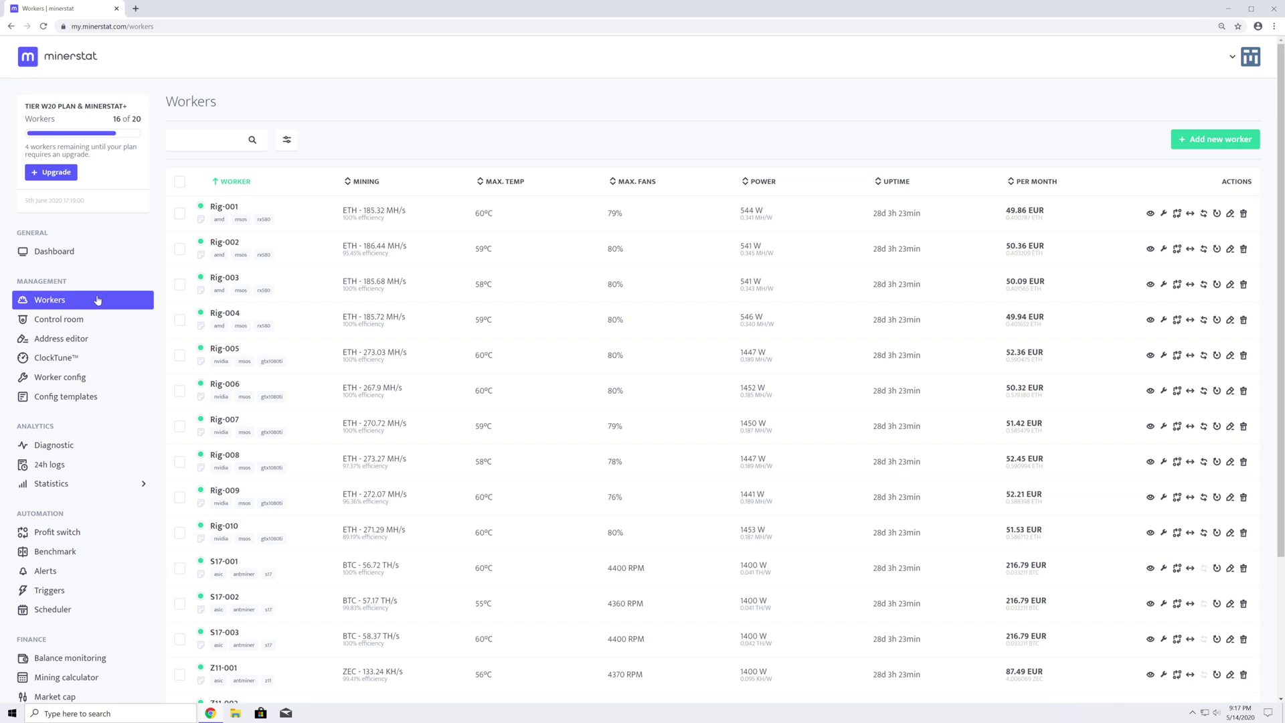
# - Open Rig-001's stats page and scroll to its six RX 580 GPUs' clock table
pyautogui.click(223, 209)
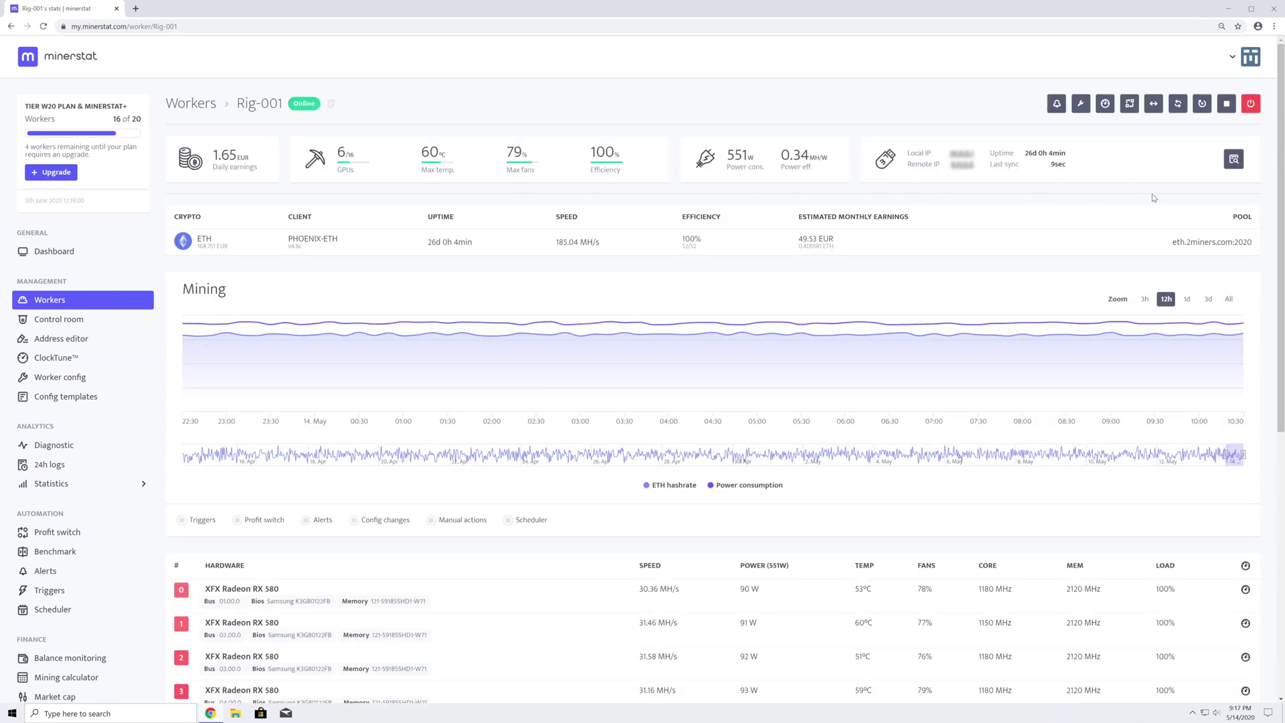
pyautogui.scroll(-4, 1223, 201)
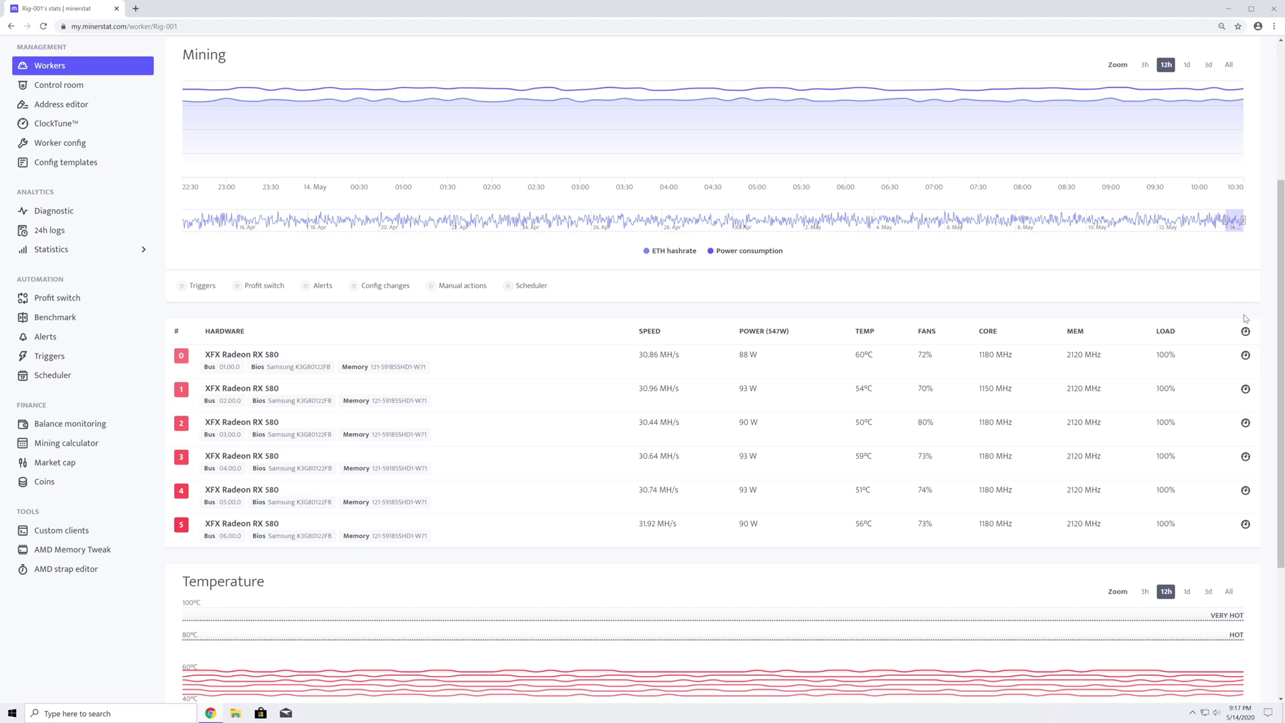
# - Change GPU 1's core clock on Rig-001 from 1150 to 1180 MHz and save
pyautogui.click(1246, 391)
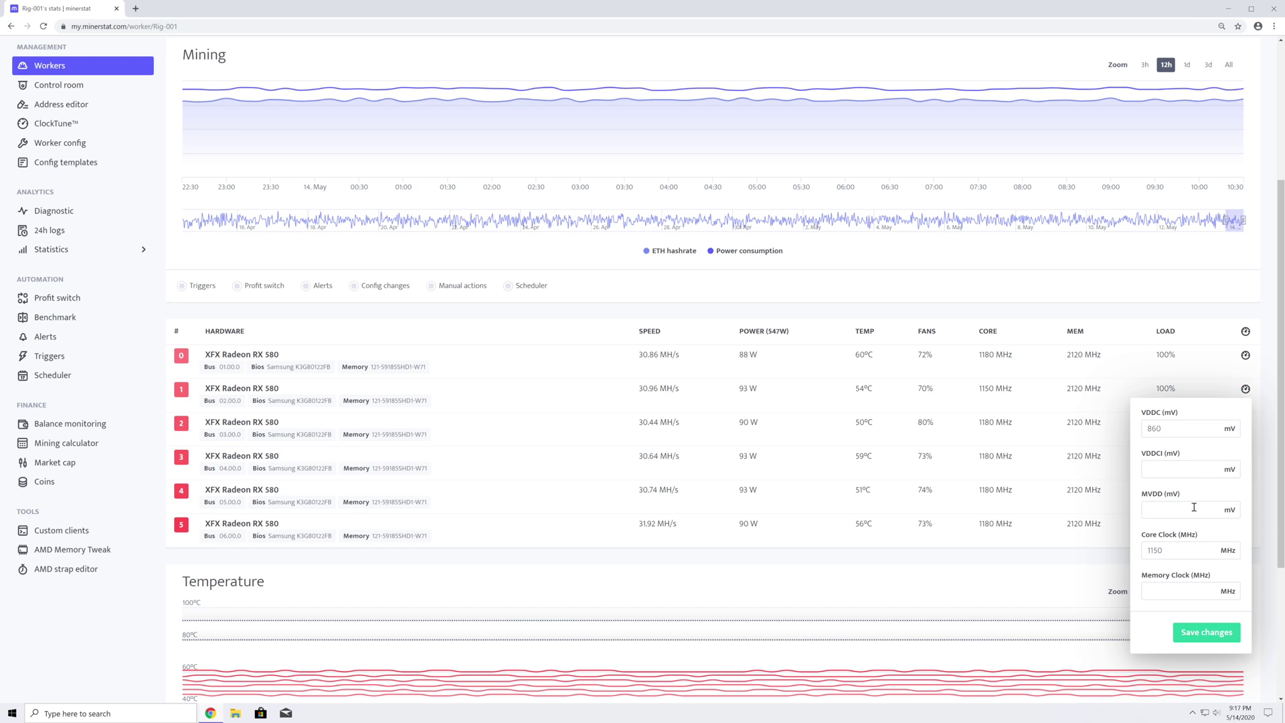
pyautogui.moveTo(1185, 550); pyautogui.dragTo(1134, 554)
pyautogui.write('1180')
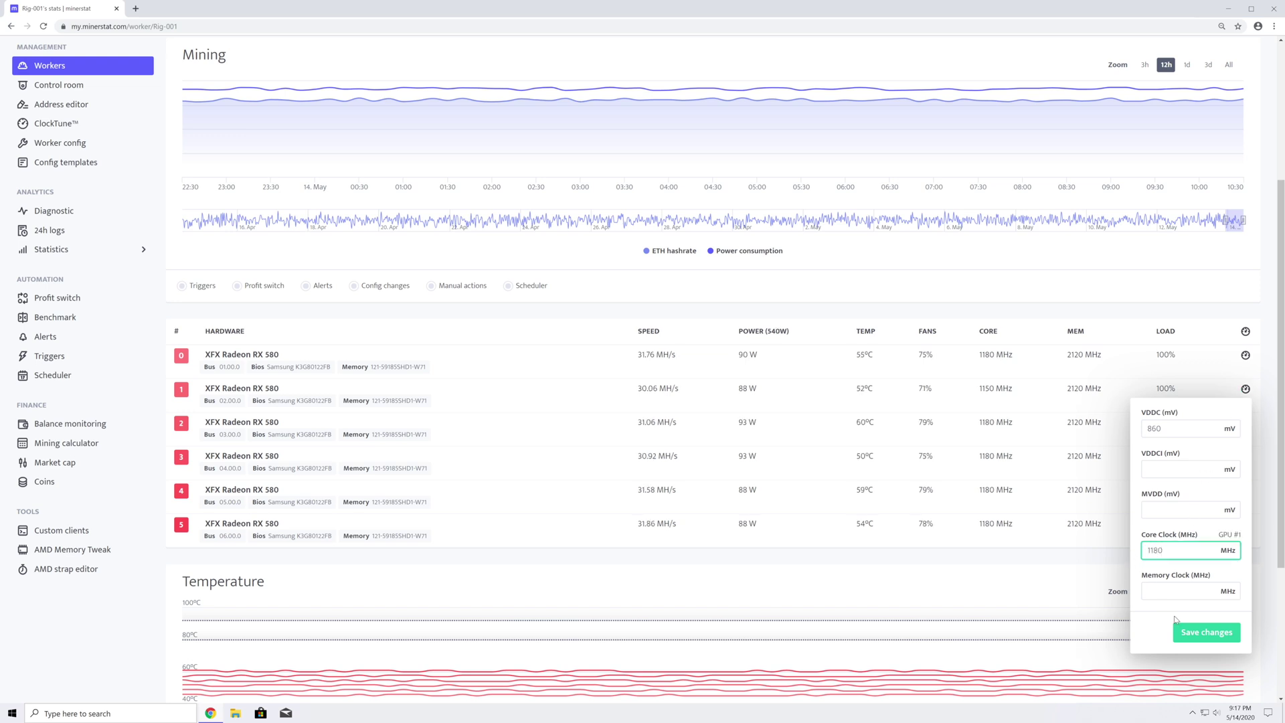
pyautogui.click(1189, 638)
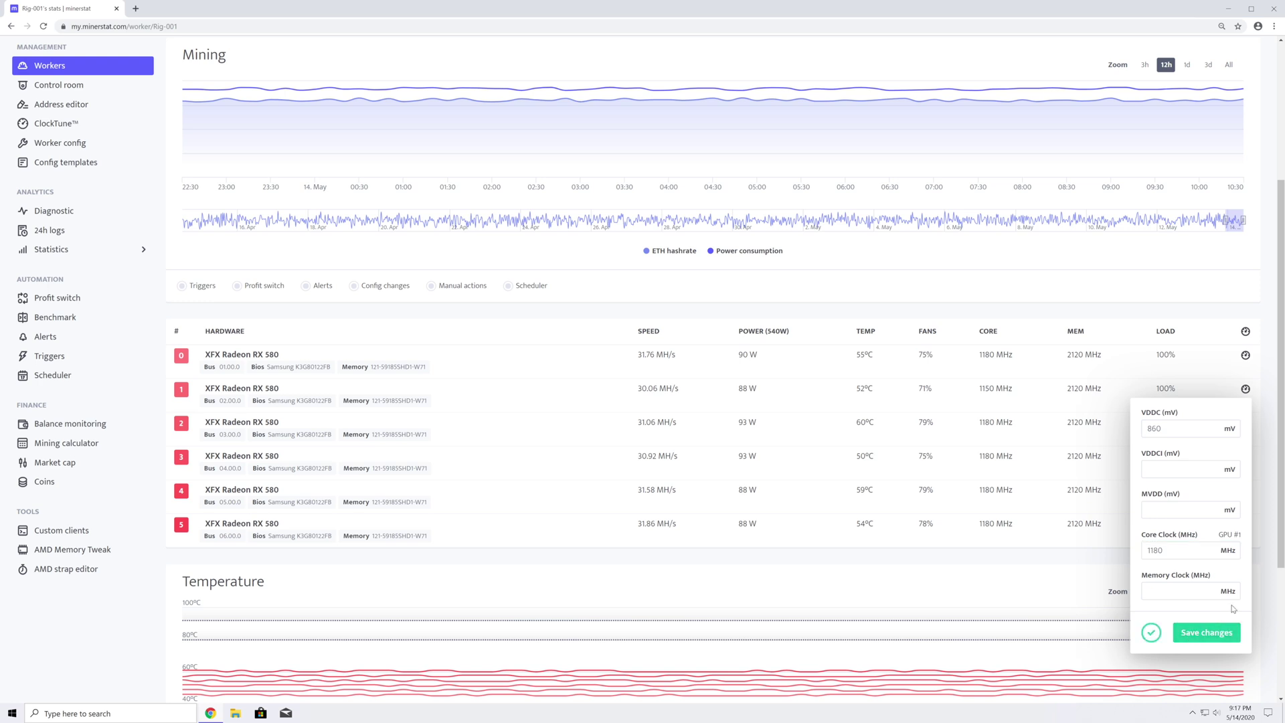